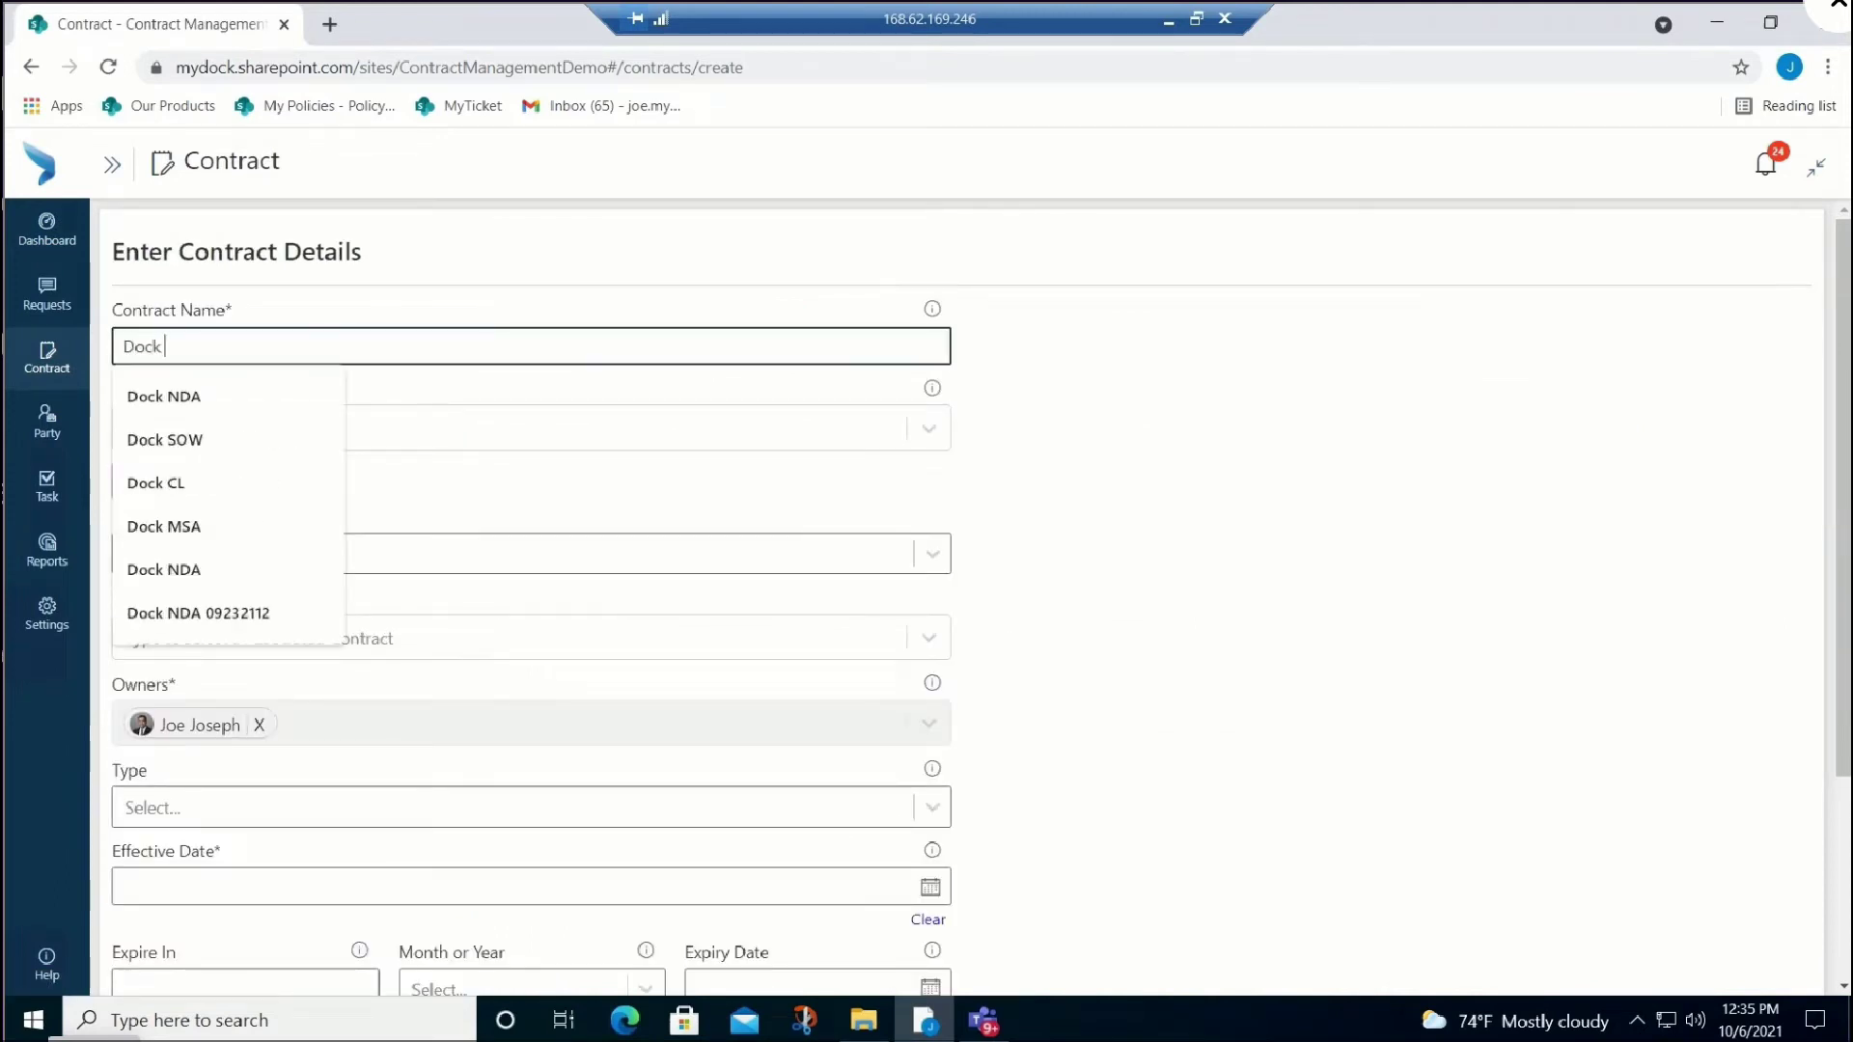
{"action": "type", "text": "k NDA"}
Confirm 'Dock NDA' as the contract name and move on to the Party Name field.
{"action": "key", "text": "Tab"}
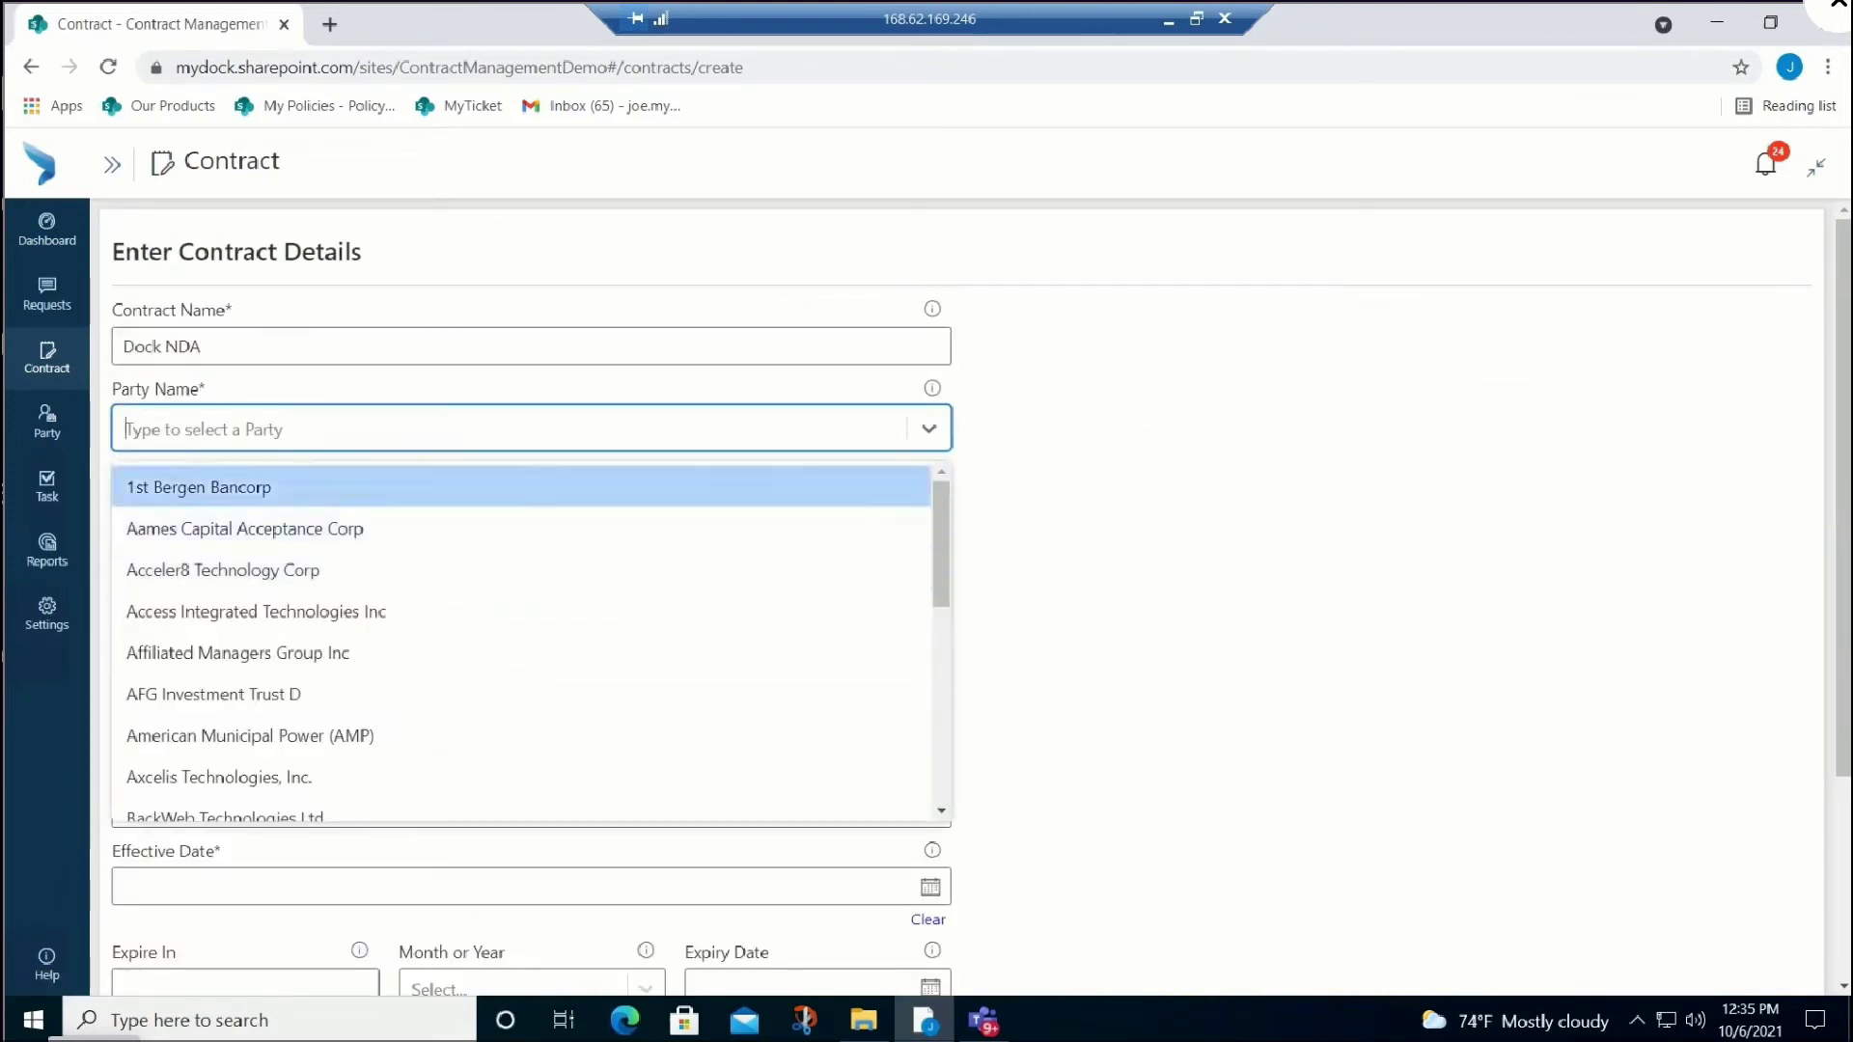